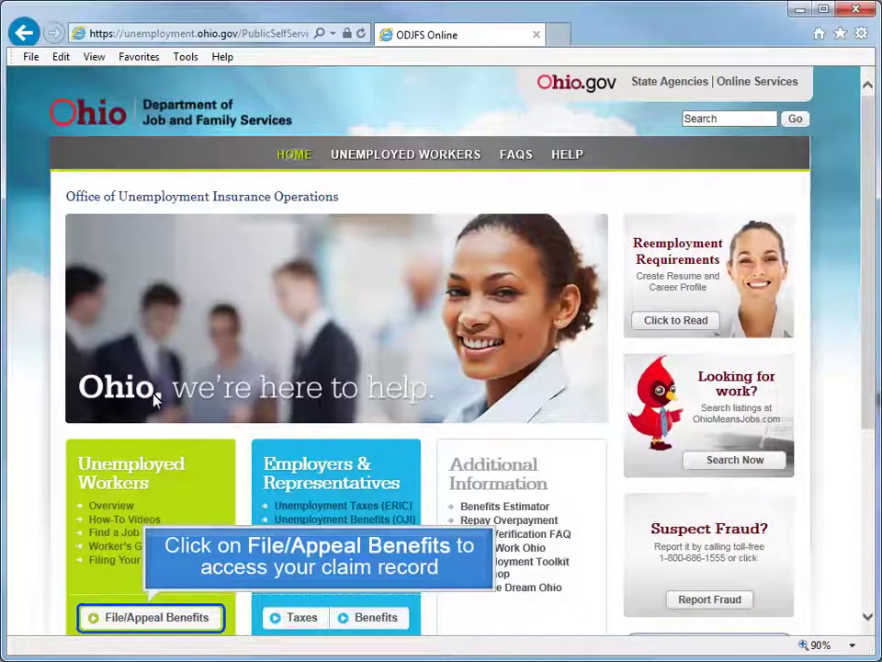
Open File/Appeal Benefits under Unemployed Workers on the ODJFS home page.
click(161, 620)
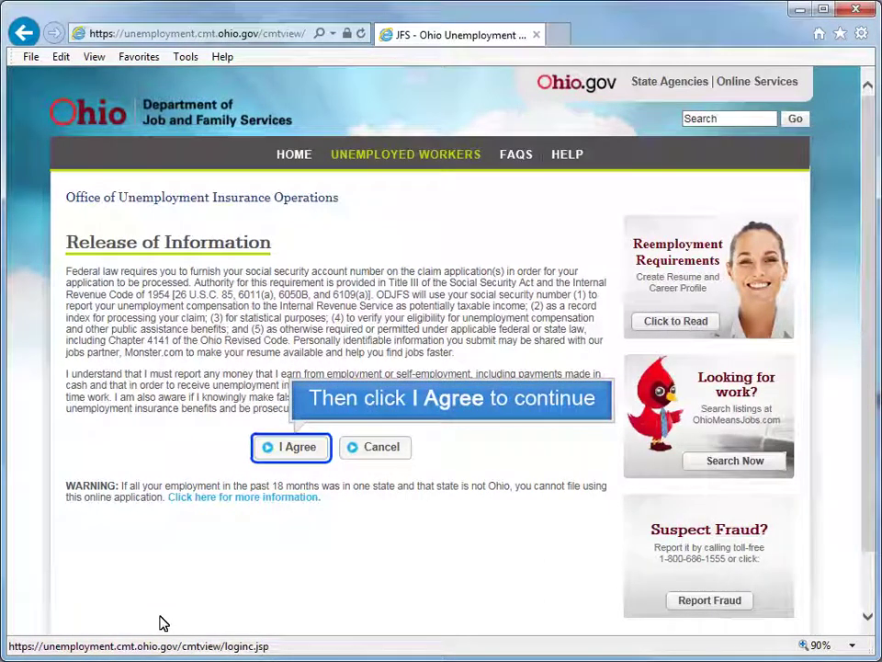
Agree to the Release of Information terms to reach the Claimant Login form.
click(285, 452)
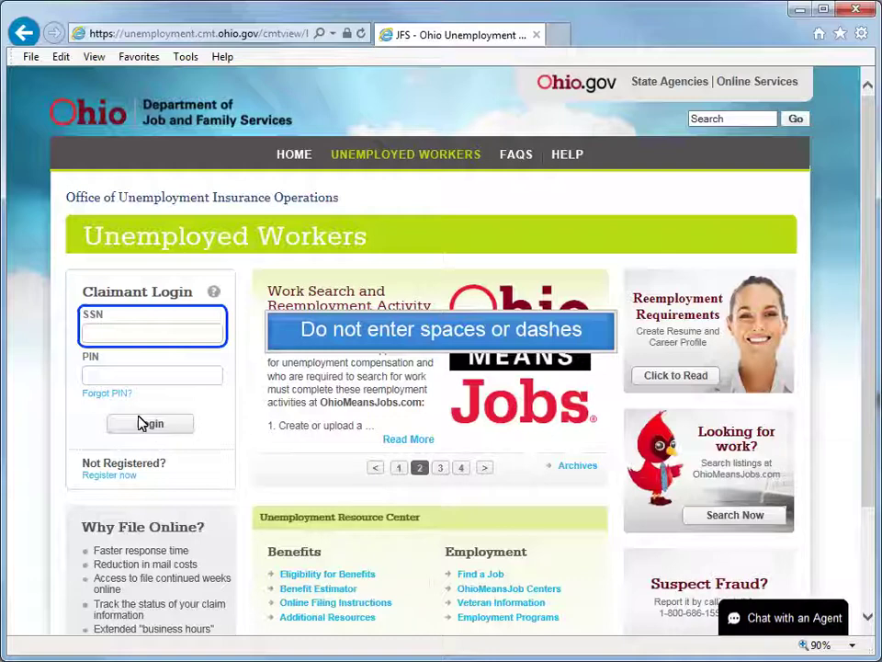
Log in with the claimant's Social Security number and 8-digit PIN.
click(93, 334)
text(xxxxxxxxx)
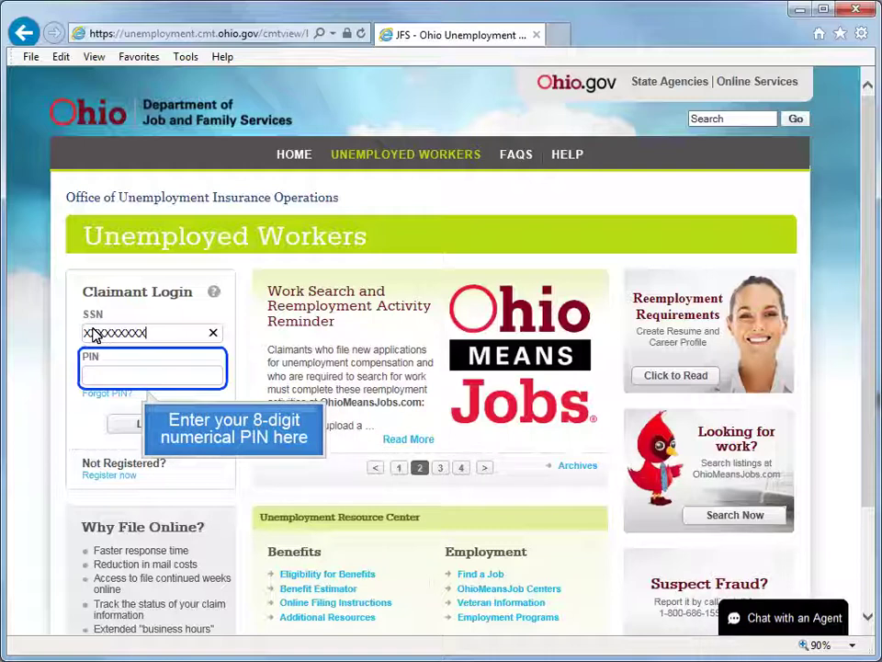
click(89, 372)
text(12345678)
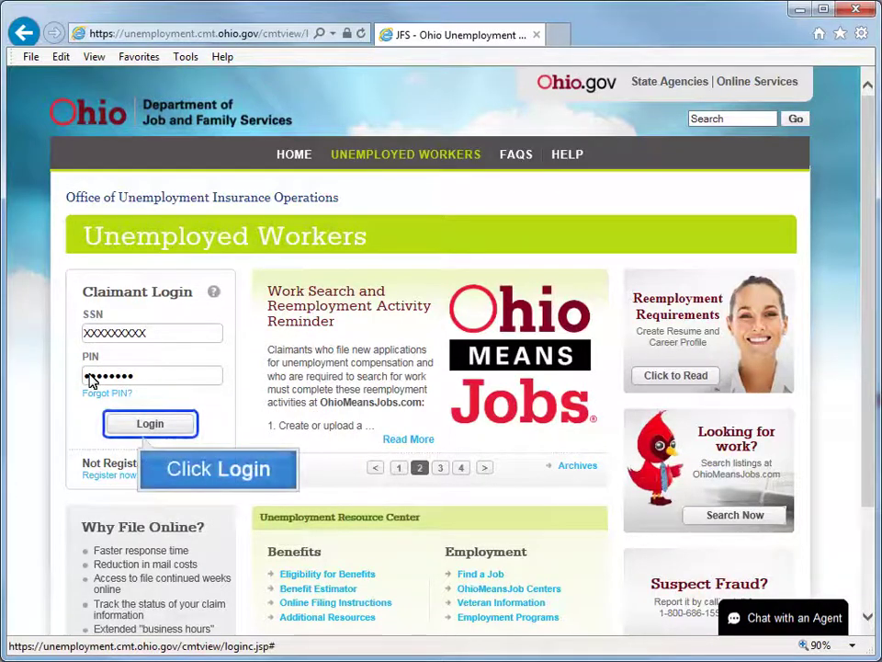
click(149, 423)
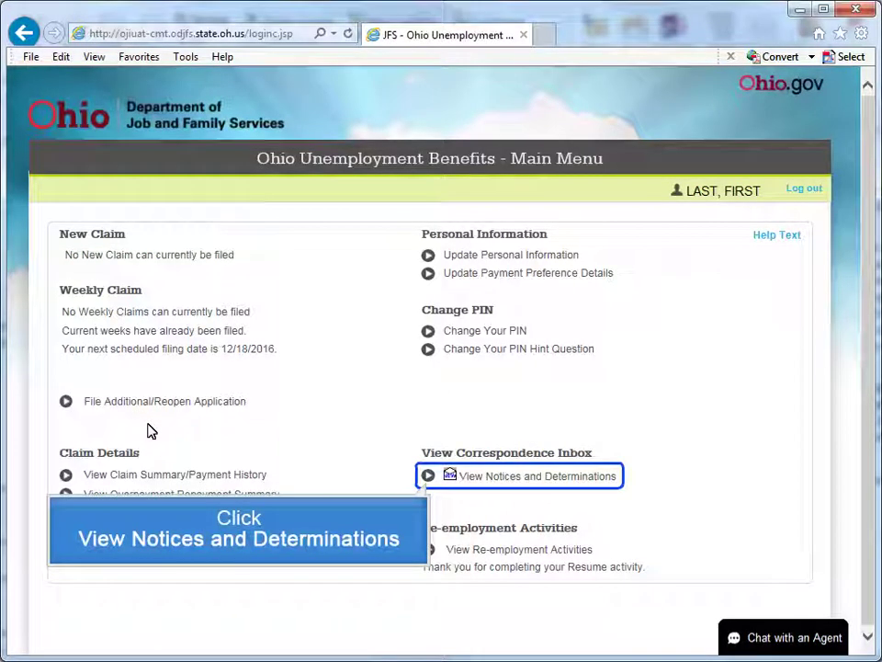
Open View Notices and Determinations from the Main Menu.
click(429, 477)
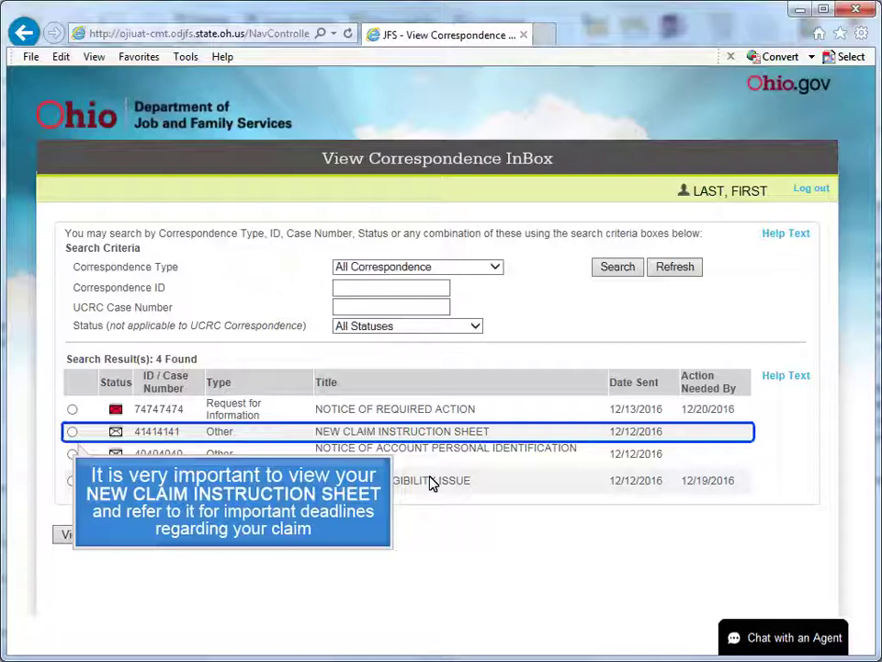
Open the details of the NEW CLAIM INSTRUCTION SHEET notice dated 12/12/2016.
click(73, 432)
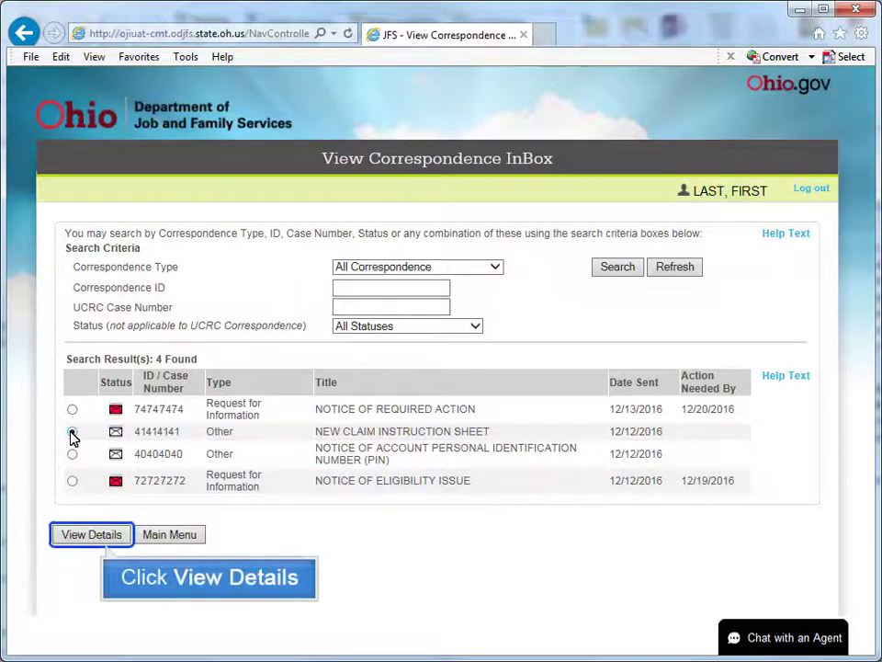
click(117, 536)
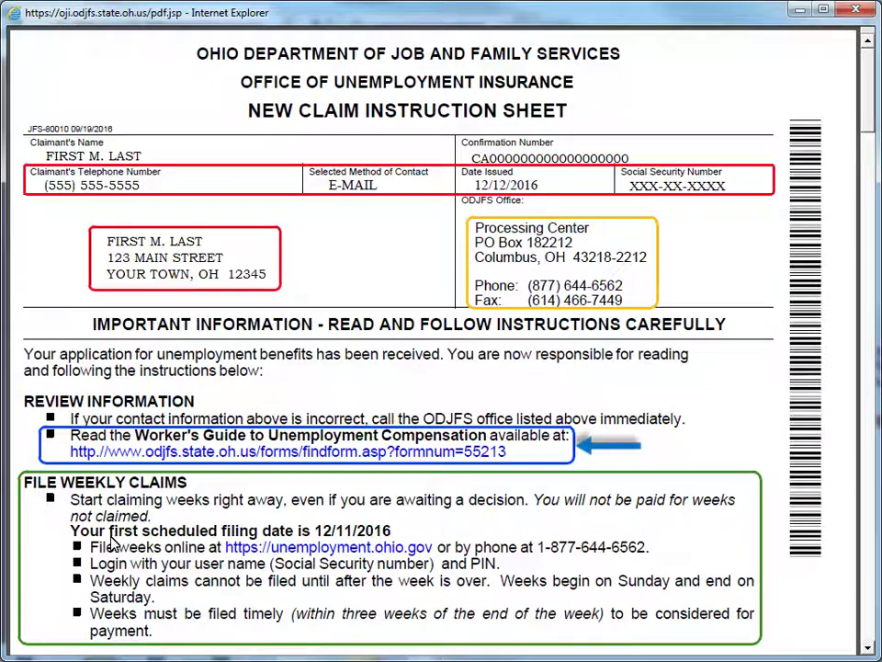
Scroll through the instruction sheet's three PDF pages, then close the PDF window.
click(867, 522)
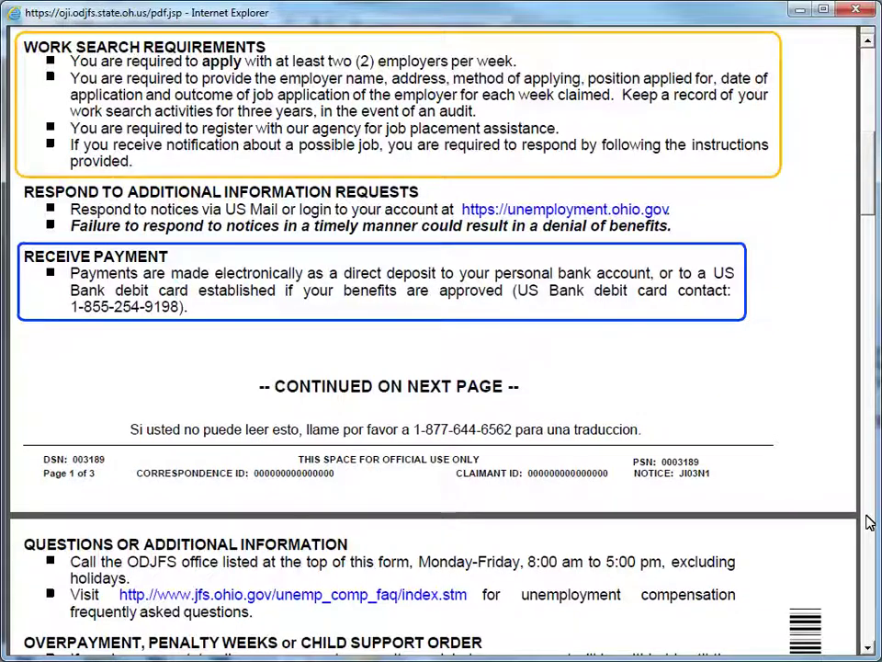
click(867, 605)
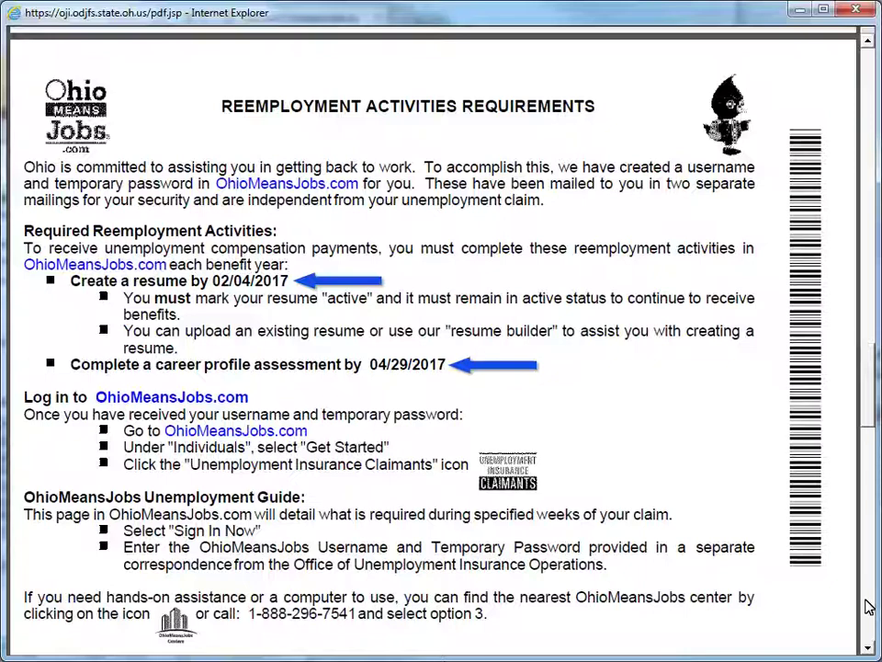
click(869, 616)
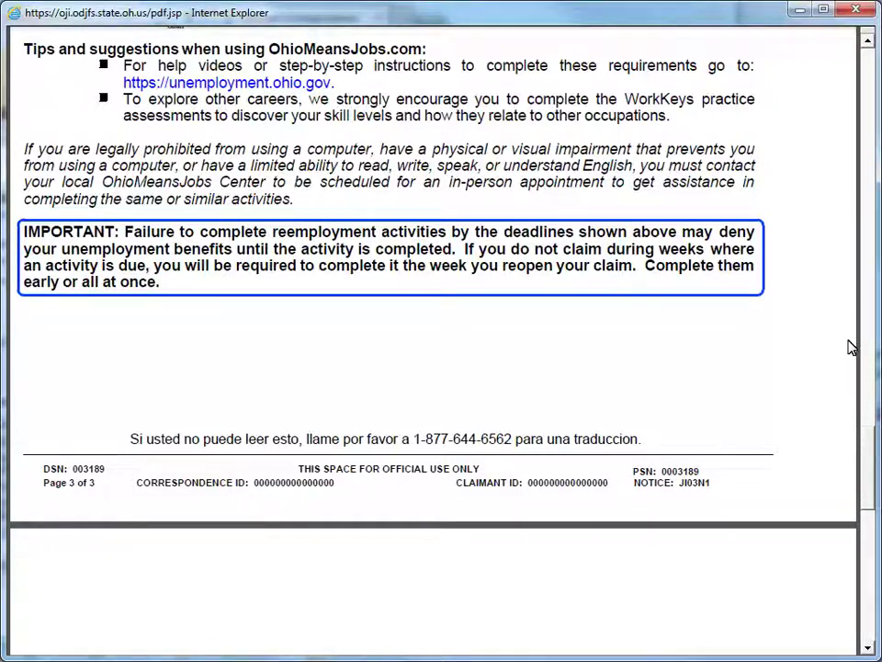
click(850, 11)
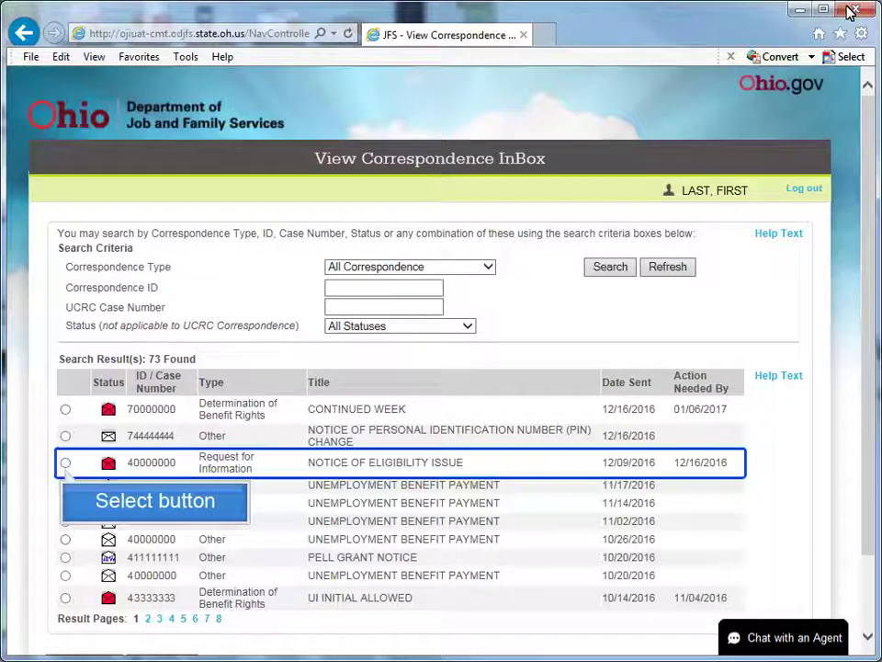
Open the details of the NOTICE OF ELIGIBILITY ISSUE from the inbox.
click(66, 463)
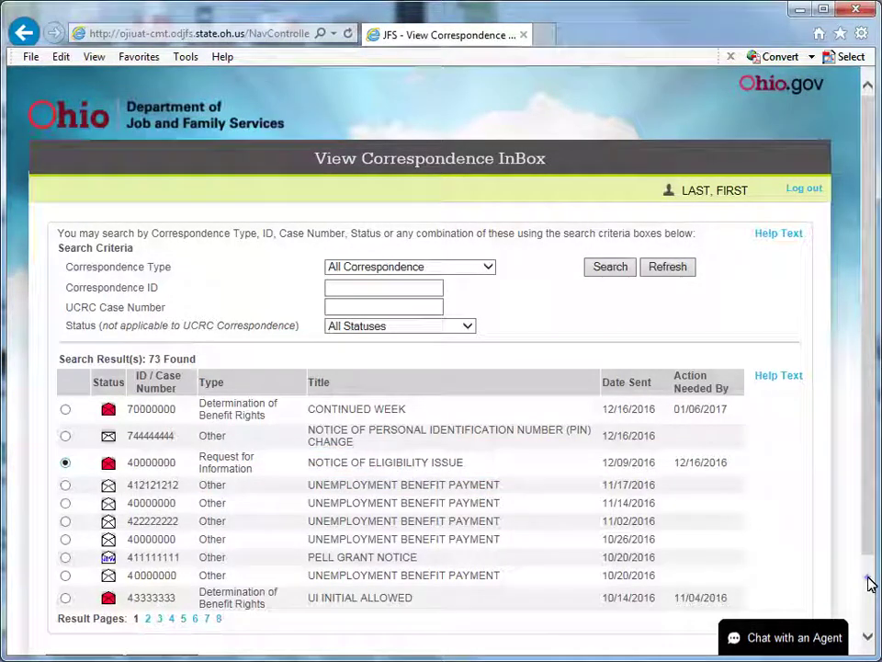
scroll(869, 582, down, 1)
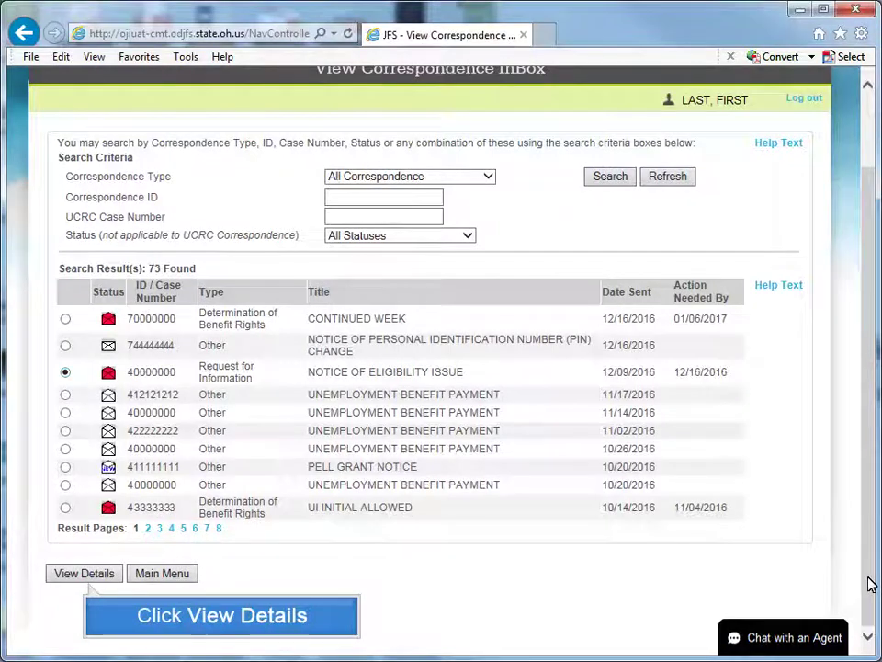
click(90, 573)
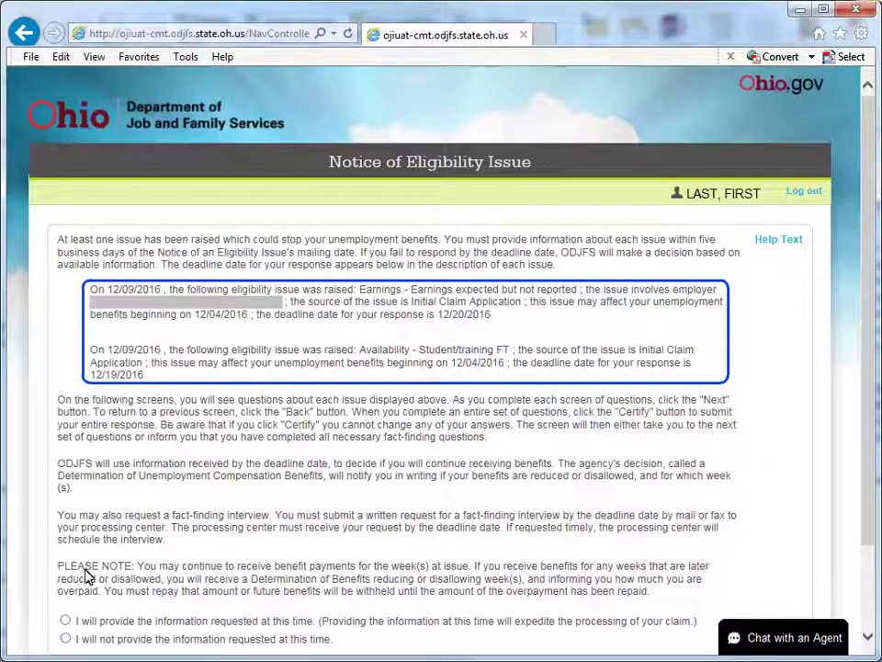
Choose 'I will provide the information requested at this time' and continue.
click(869, 583)
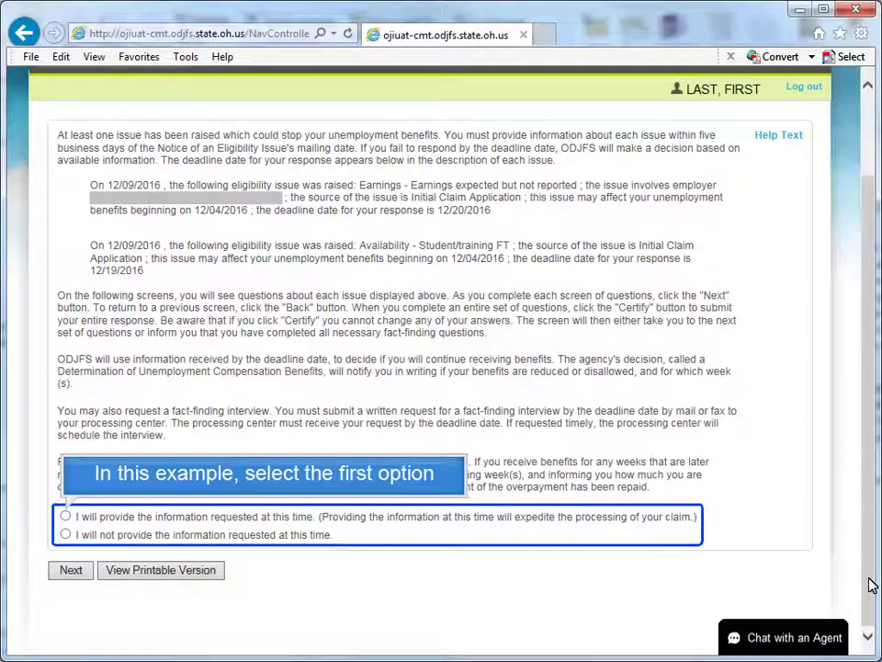
click(65, 517)
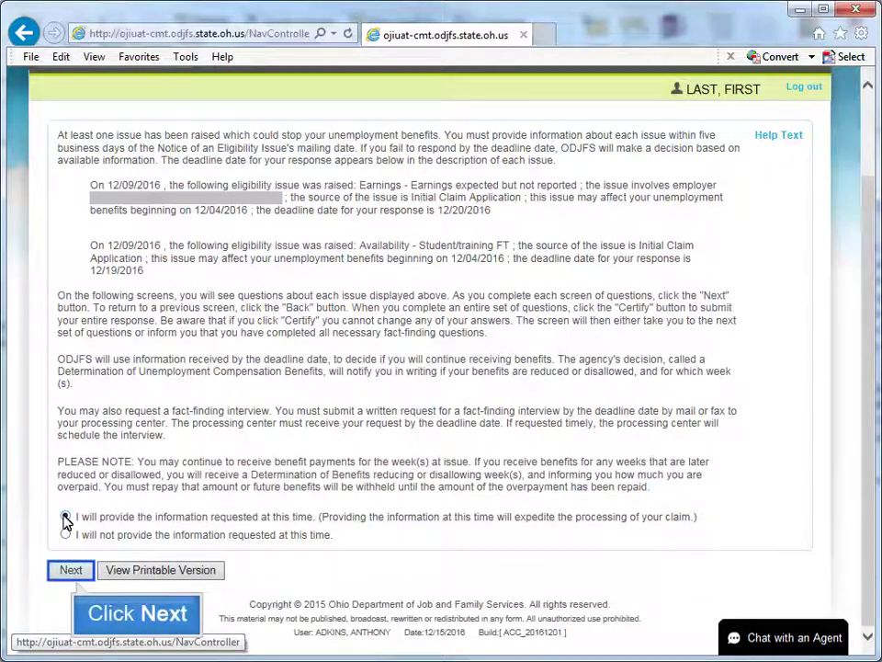
click(70, 569)
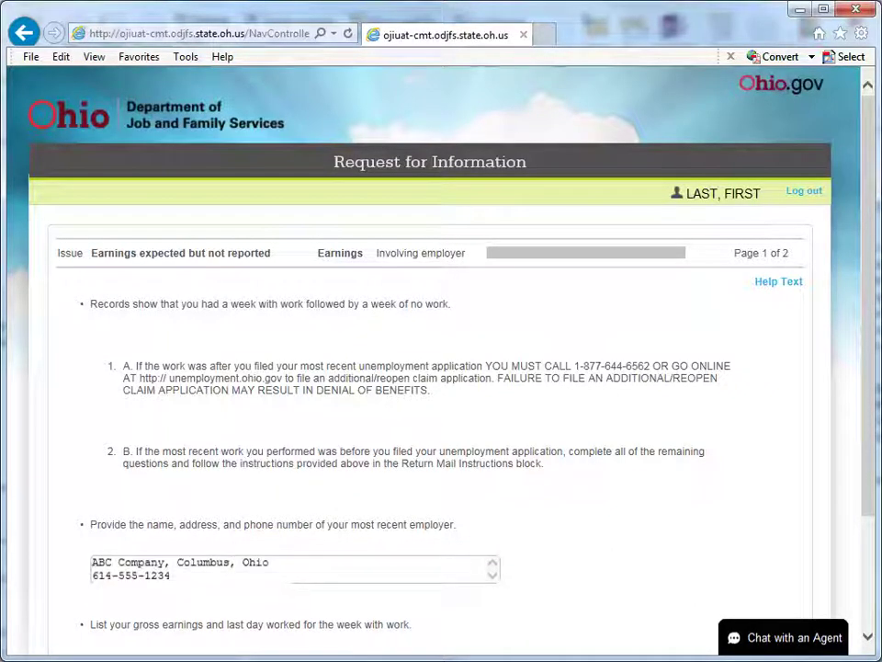
Check the employer details and $2345.00 gross earnings, then advance to page 2.
click(871, 593)
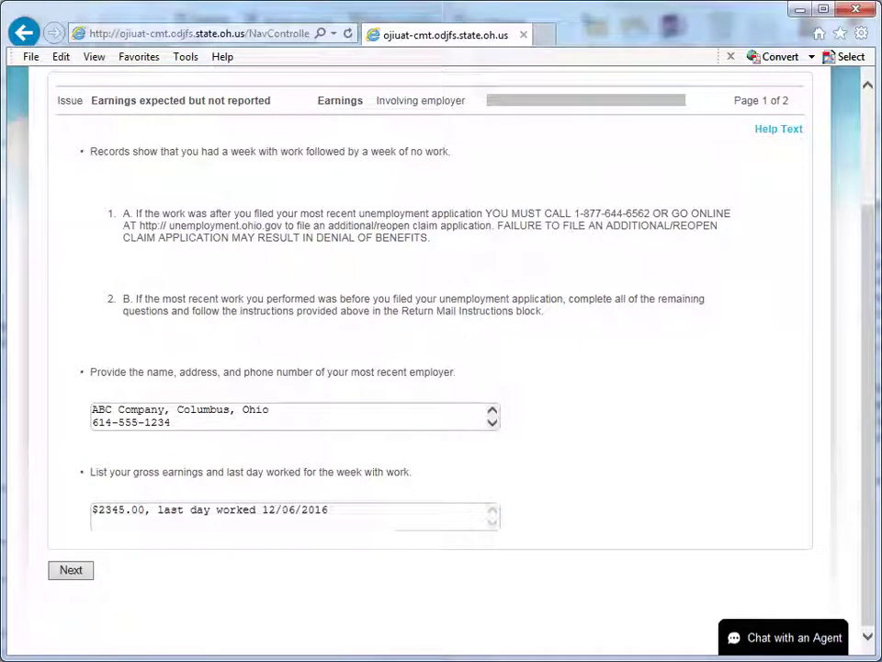
click(72, 571)
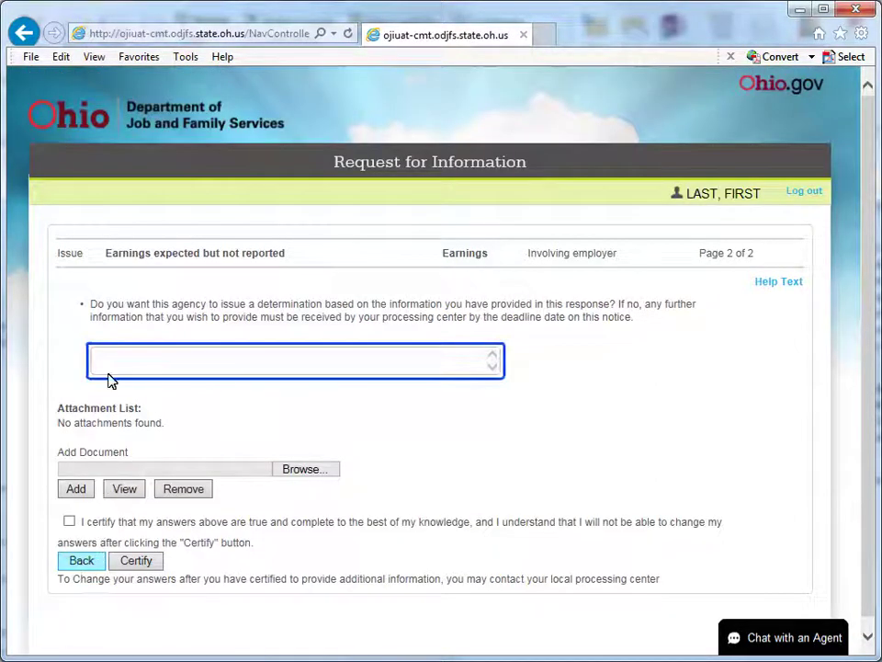
Answer 'yes' to issuing a determination based on the information provided.
text(yes)
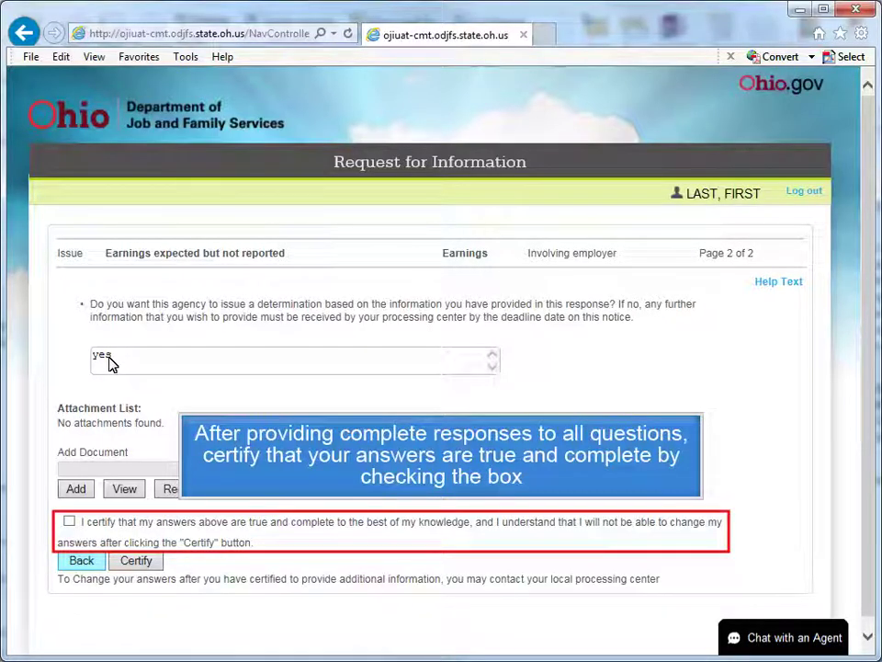
Certify the eligibility-issue answers as true and complete, accepting the no-more-attachments warning.
click(70, 521)
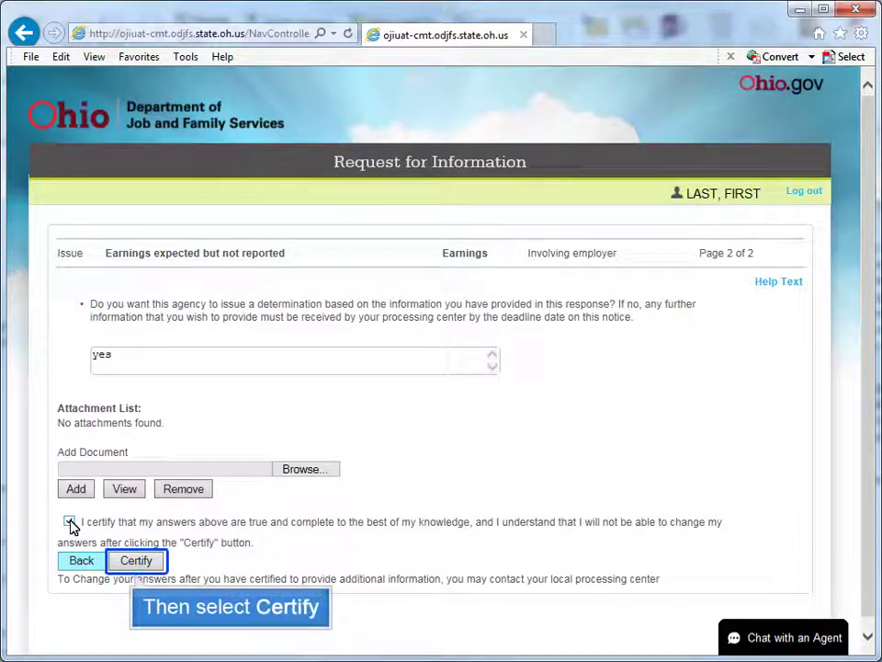
click(136, 562)
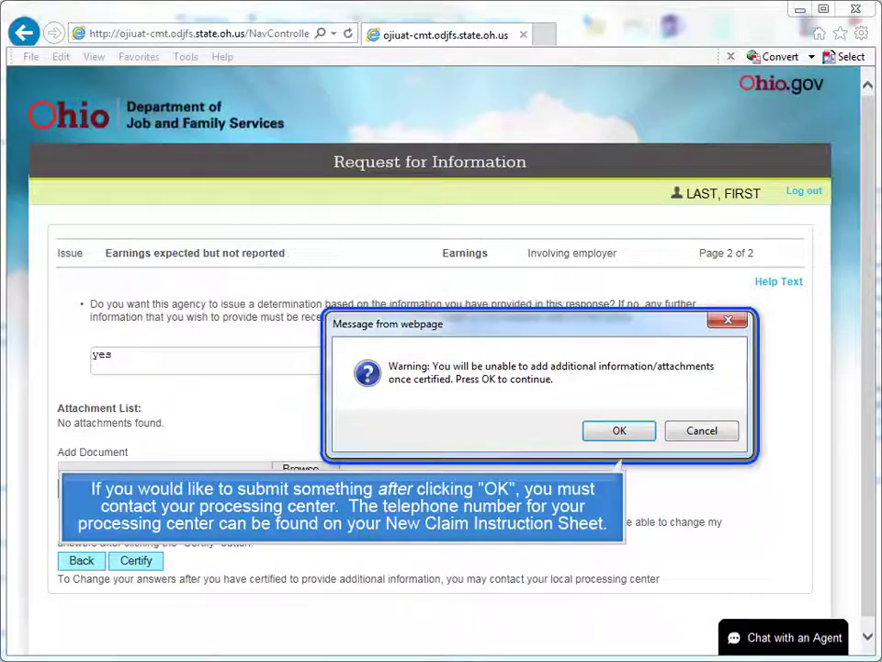
click(622, 432)
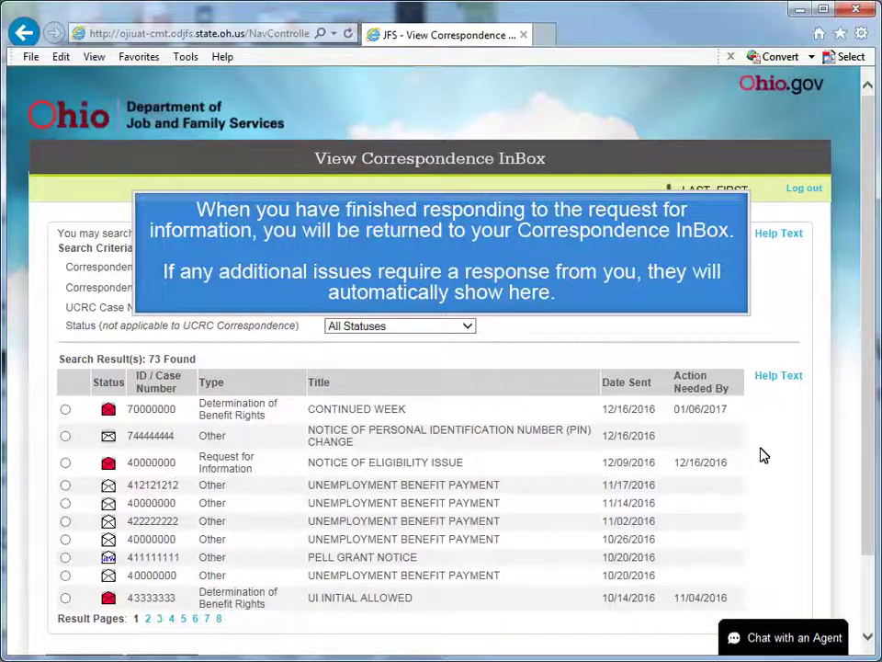
Leave the Correspondence InBox for the Unemployment Benefits Main Menu.
scroll(870, 599, down, 1)
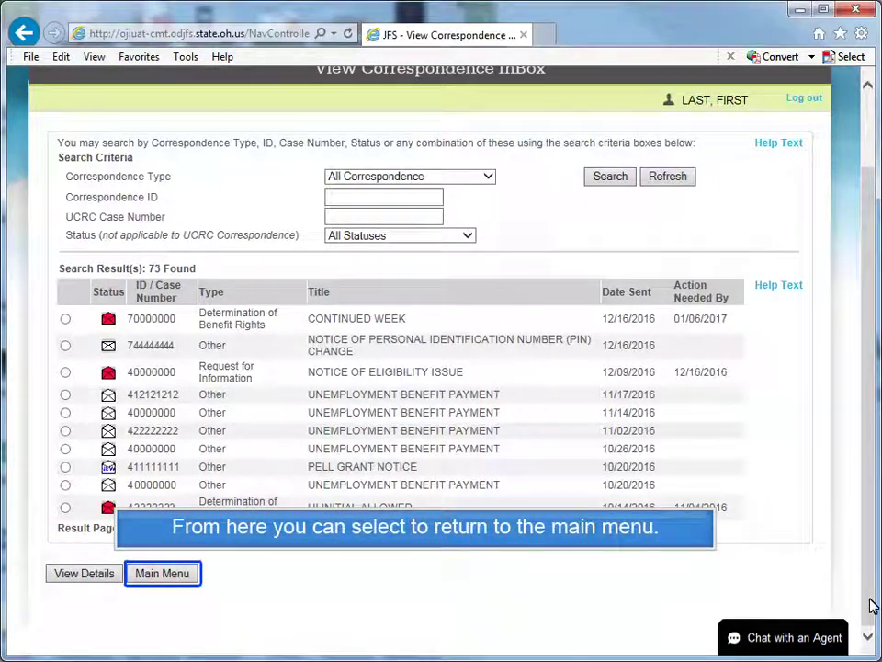
click(162, 573)
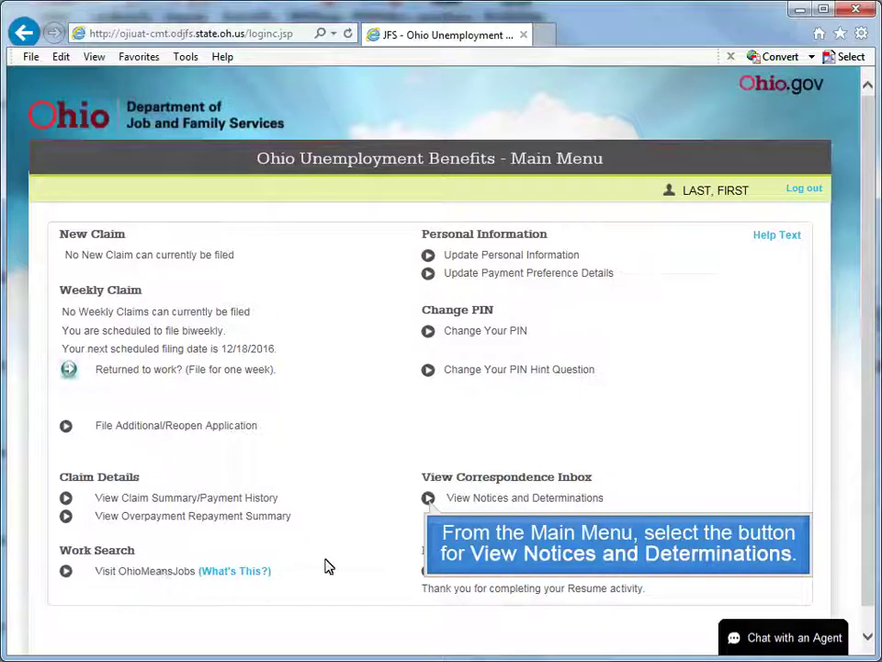
Open the details of the first CONTINUED WEEK determination in Notices and Determinations.
click(428, 501)
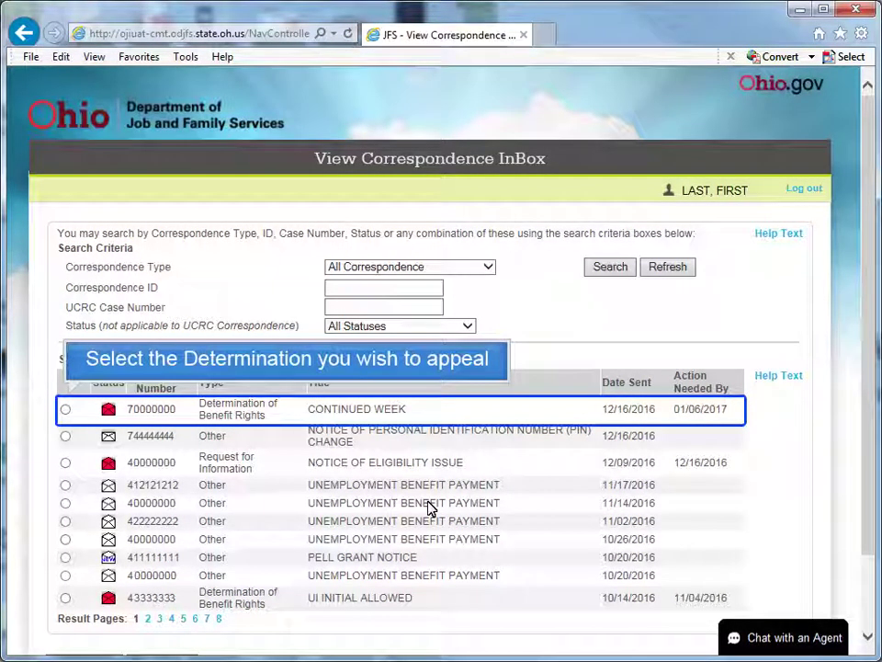
click(65, 409)
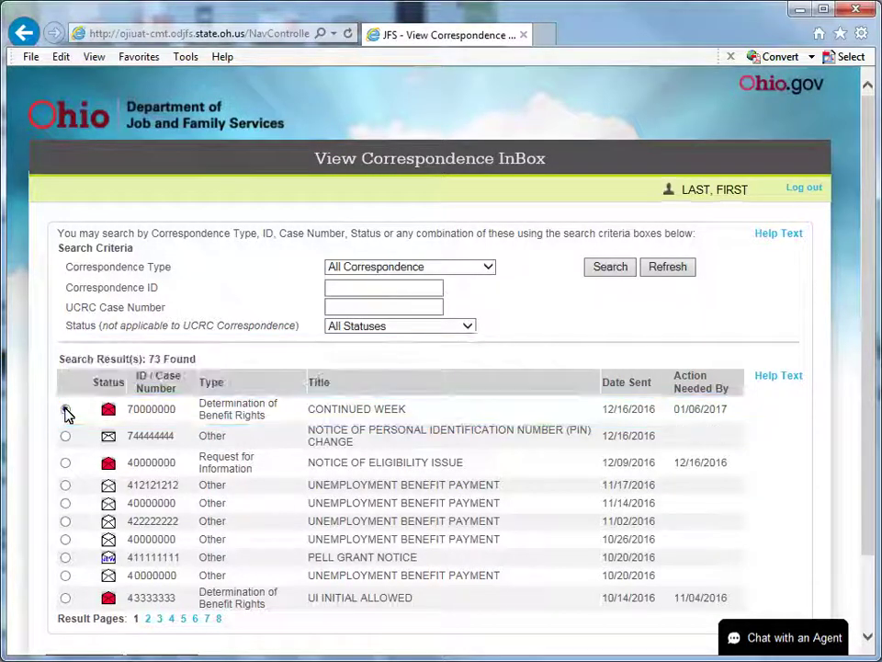
click(868, 607)
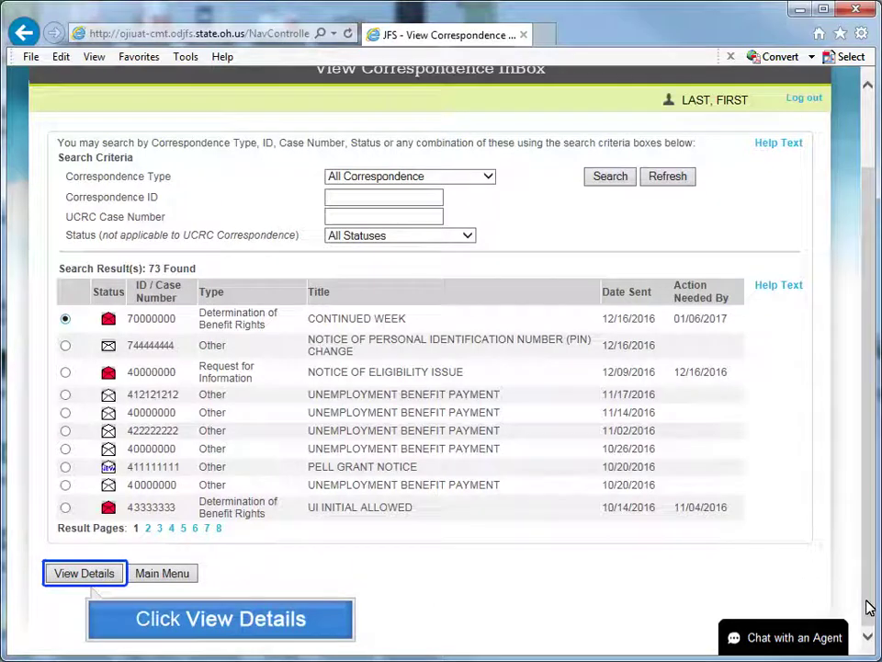
click(106, 577)
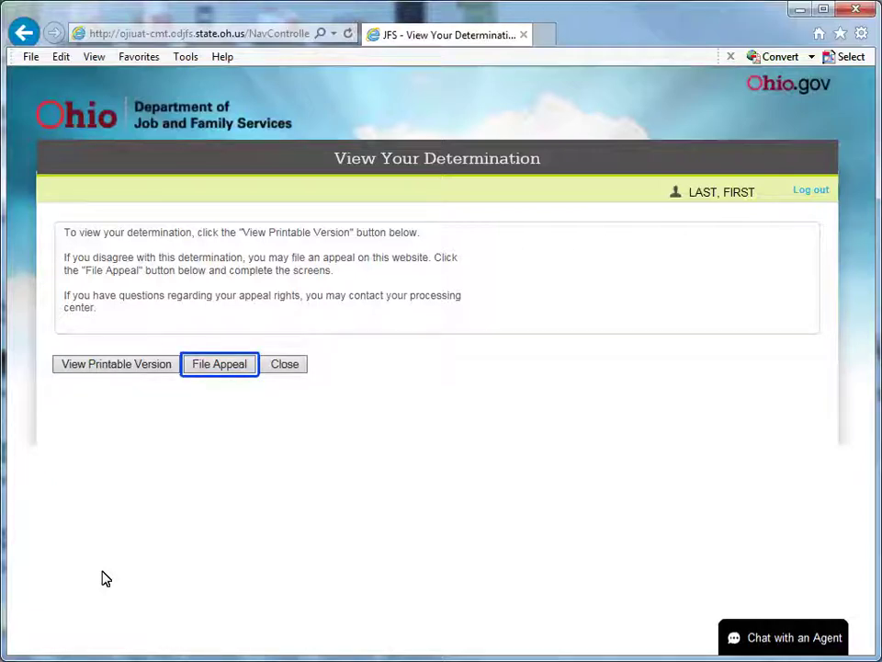
File an appeal with no interpreter, reason: 'I was not on vacation, but my employer paid me vacation for the week'.
click(216, 364)
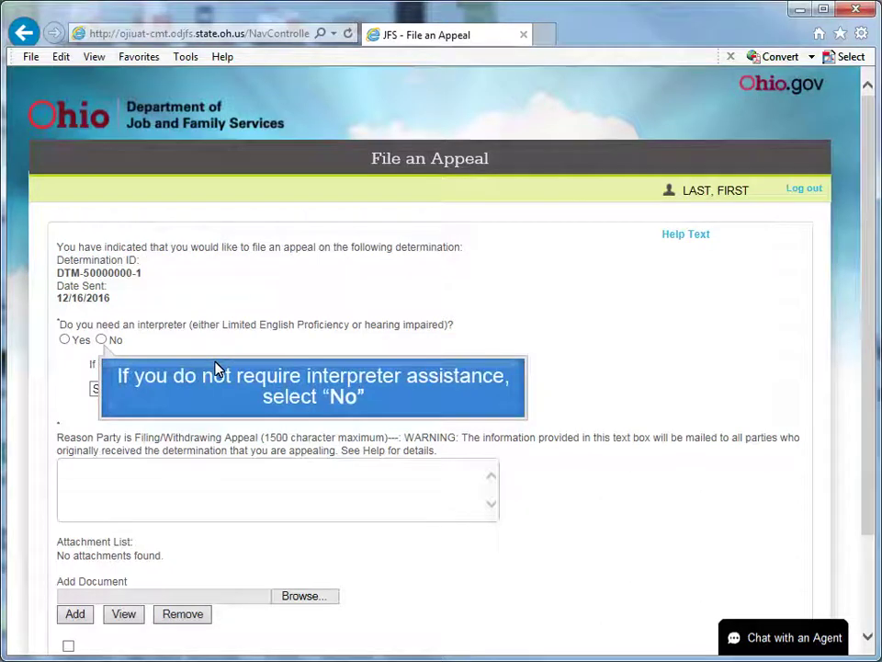
click(101, 339)
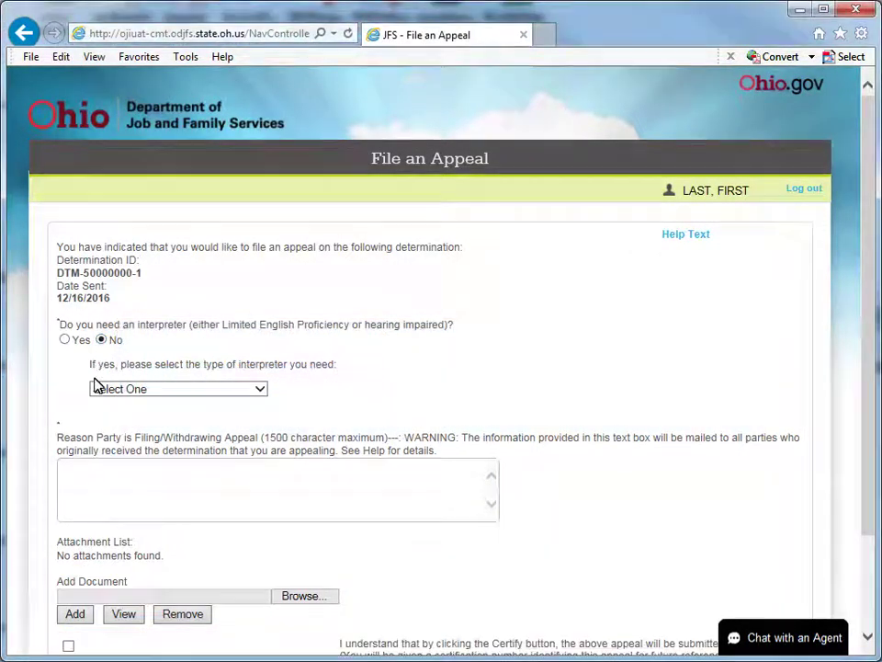
text(I was not on vacation, but my employer paid me vacation for the week)
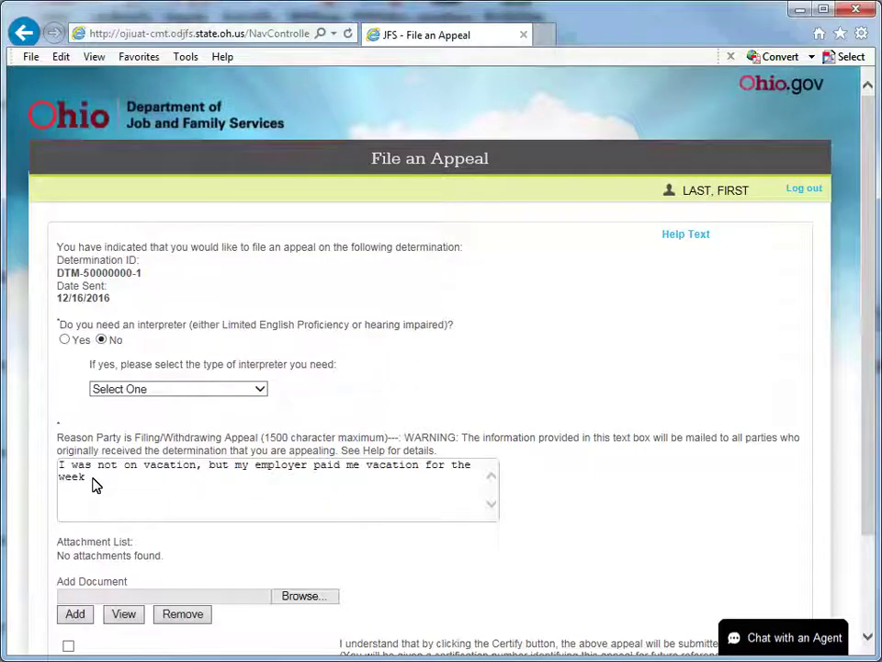
click(871, 570)
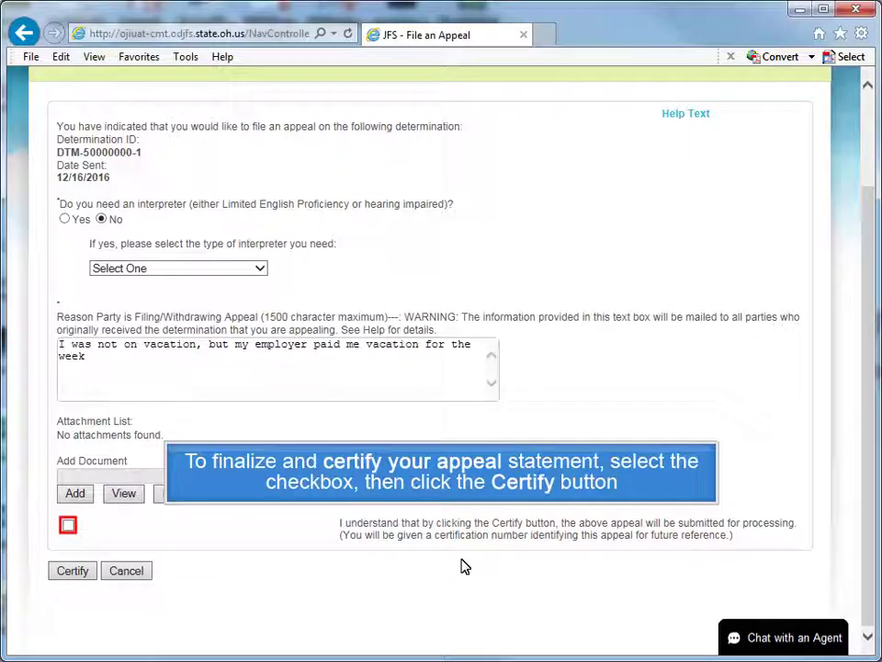
Agree to the appeal certification statement and submit the appeal.
click(69, 526)
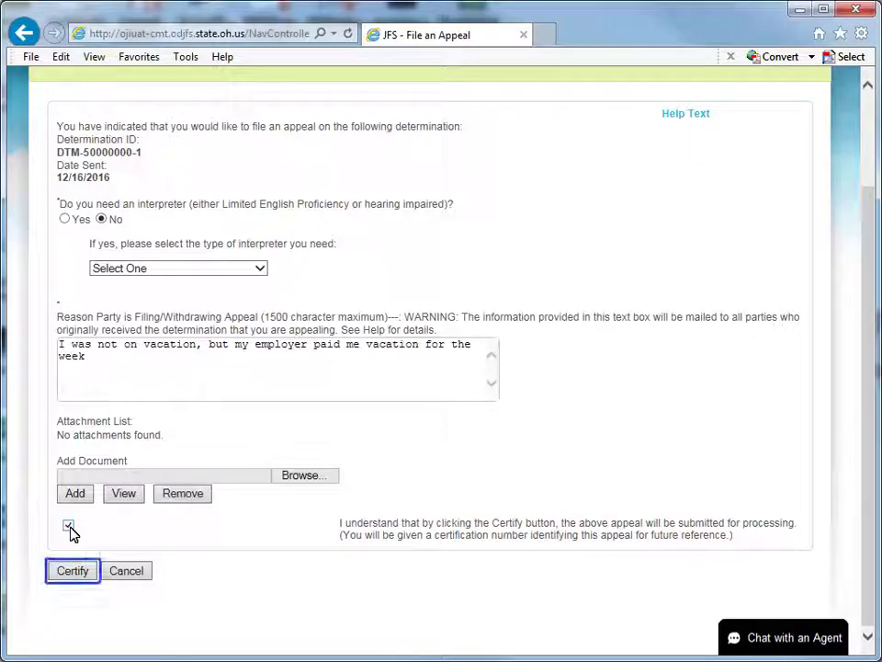
click(73, 570)
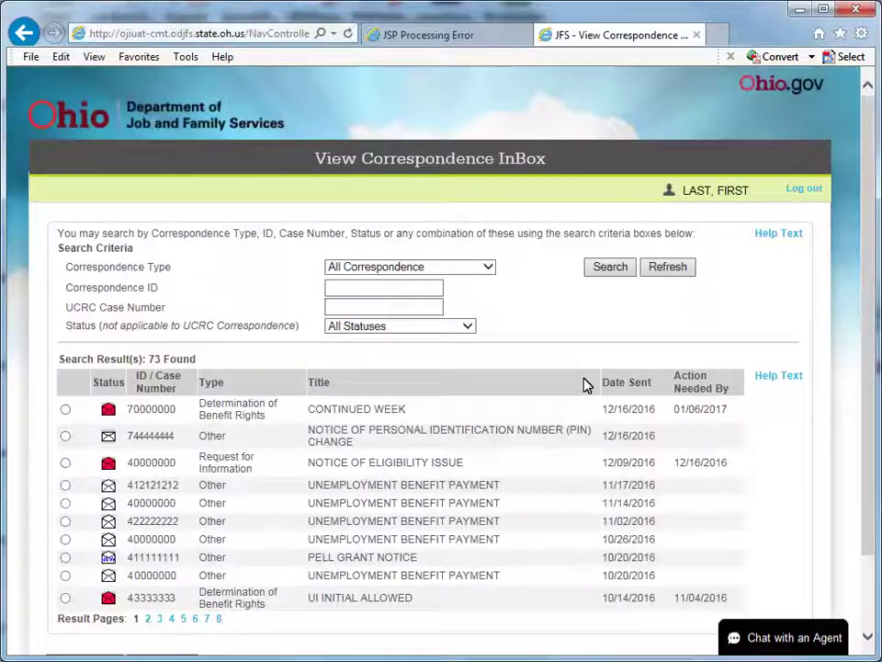
Dismiss the appeal warning and go from the Correspondence InBox to the Main Menu.
click(870, 579)
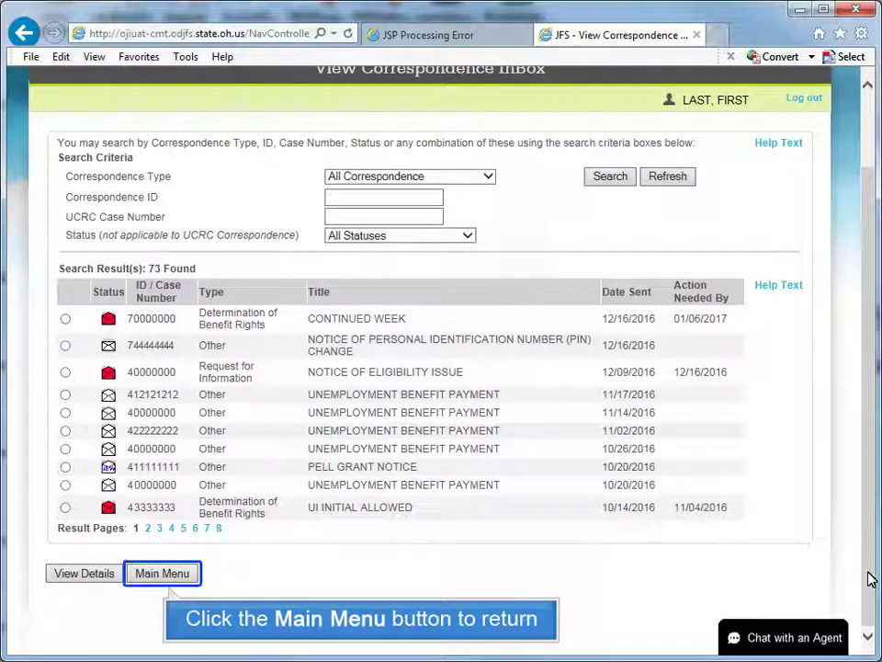
click(158, 573)
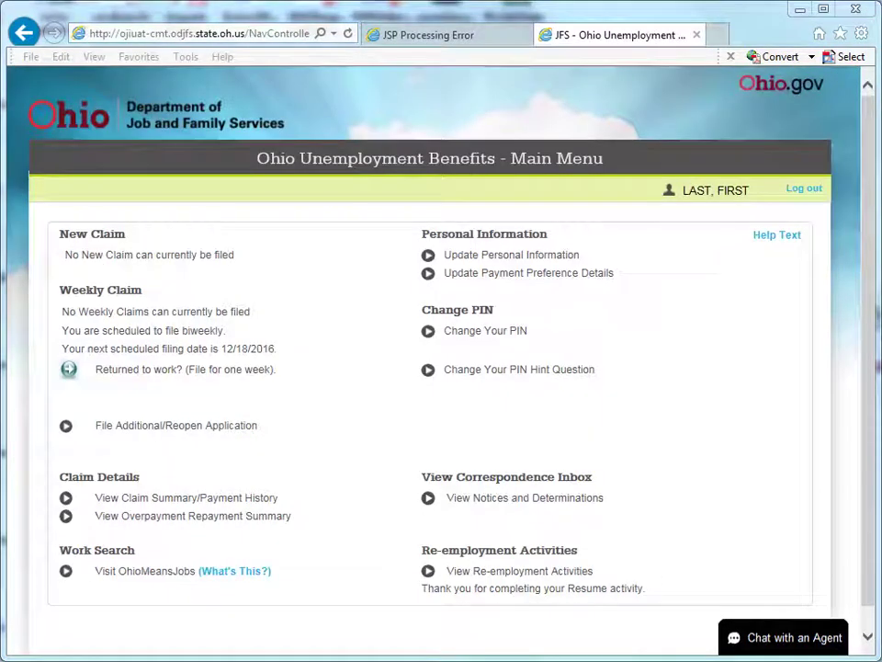